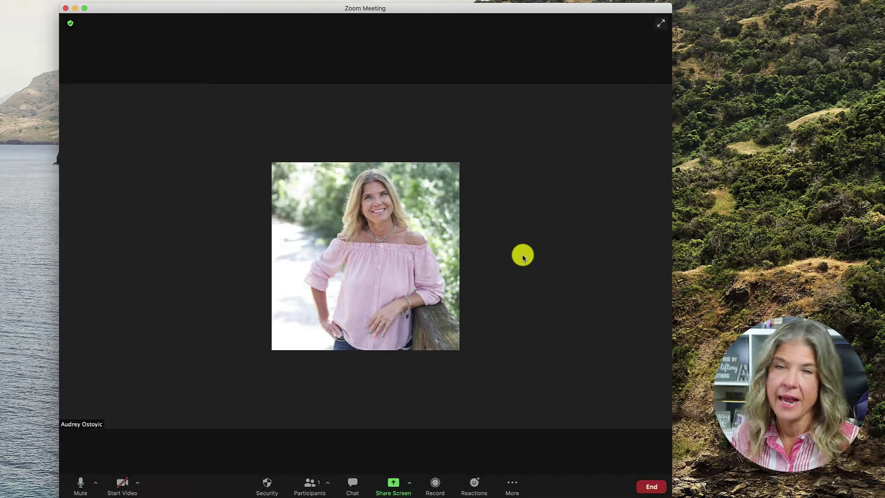
Start the live camera video and bring up the camera options menu
{"action": "left_click", "coordinate": [120, 484]}
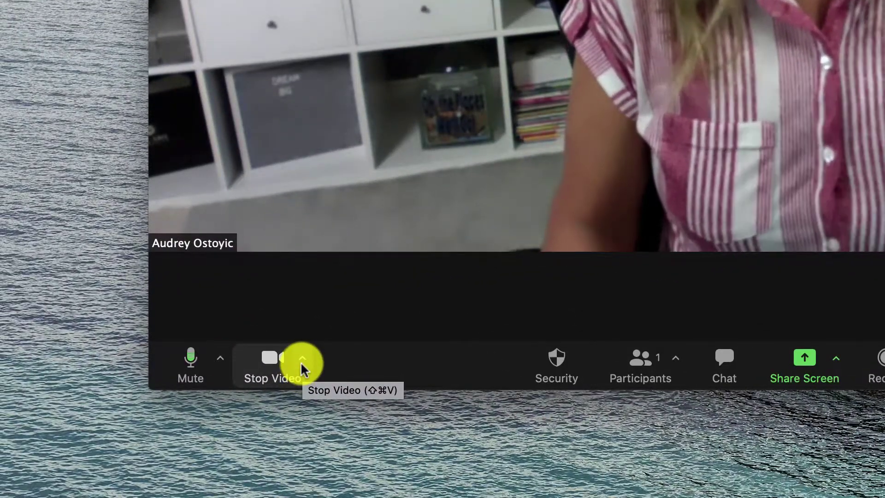
{"action": "left_click", "coordinate": [302, 364]}
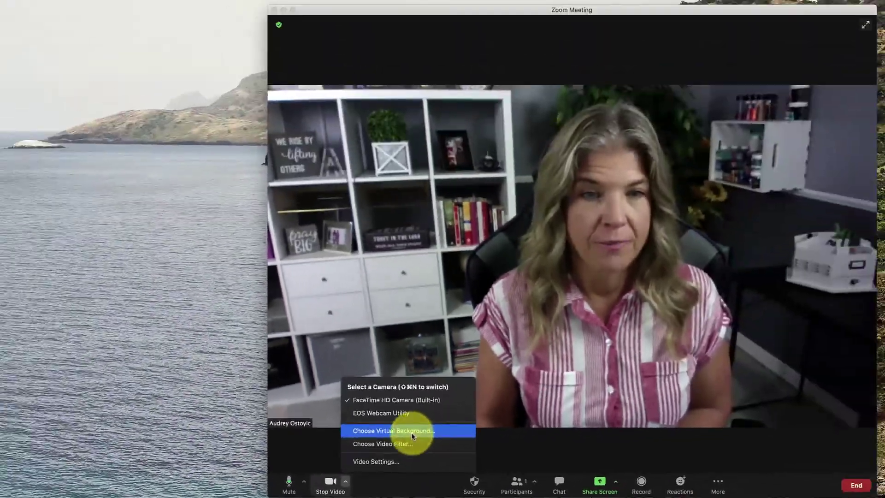
Try the Golden Gate, grass, aurora and earth virtual backgrounds, then set the background to None
{"action": "left_click", "coordinate": [432, 272]}
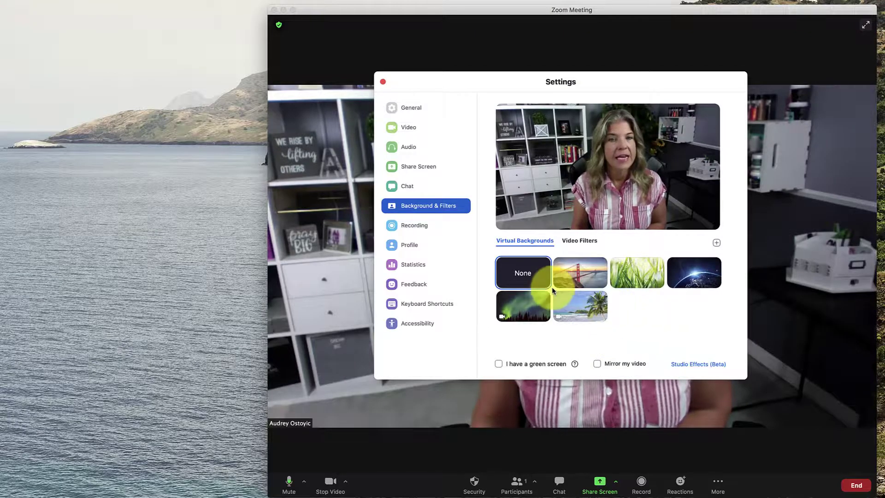
{"action": "left_click", "coordinate": [579, 273]}
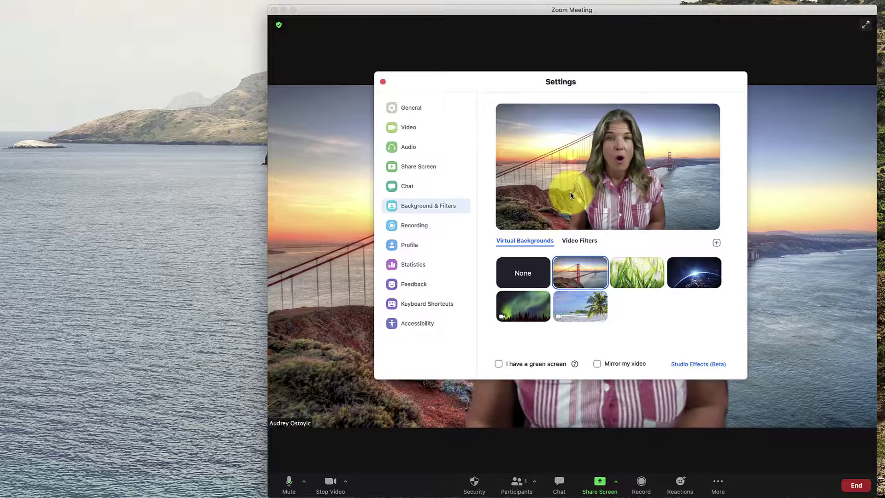
{"action": "left_click_drag", "start_coordinate": [564, 83], "coordinate": [198, 100]}
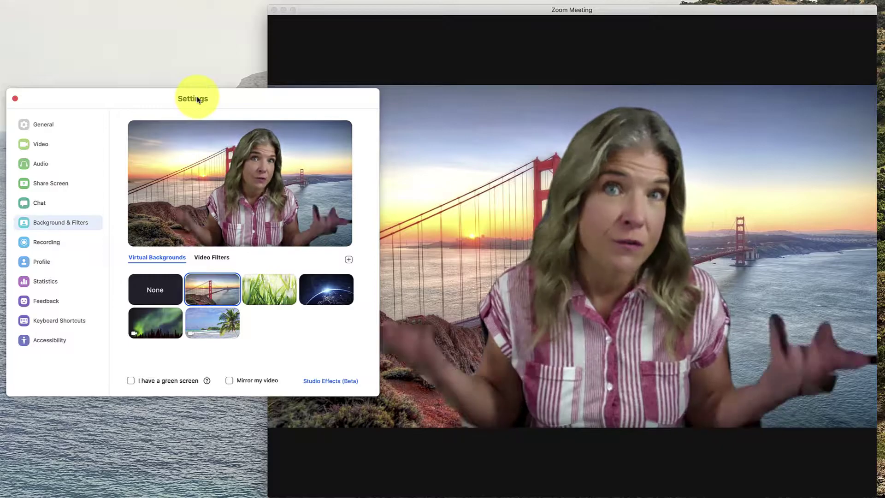
{"action": "left_click", "coordinate": [271, 291]}
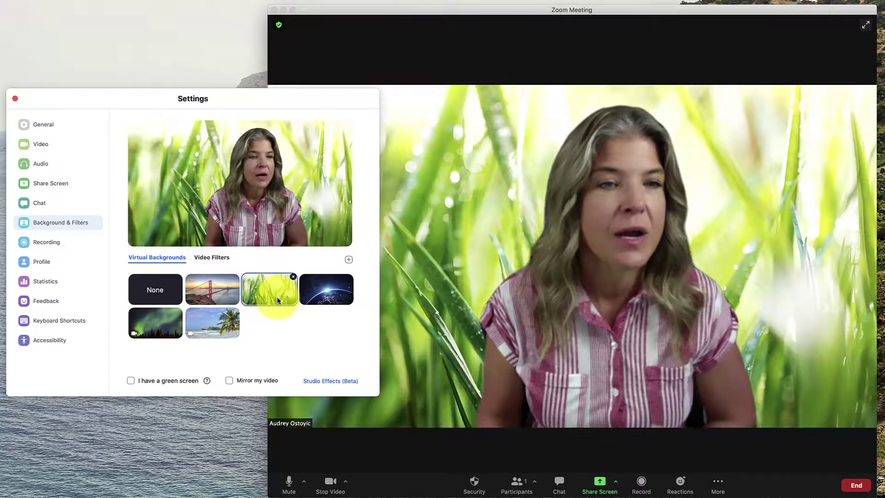
{"action": "left_click", "coordinate": [146, 326]}
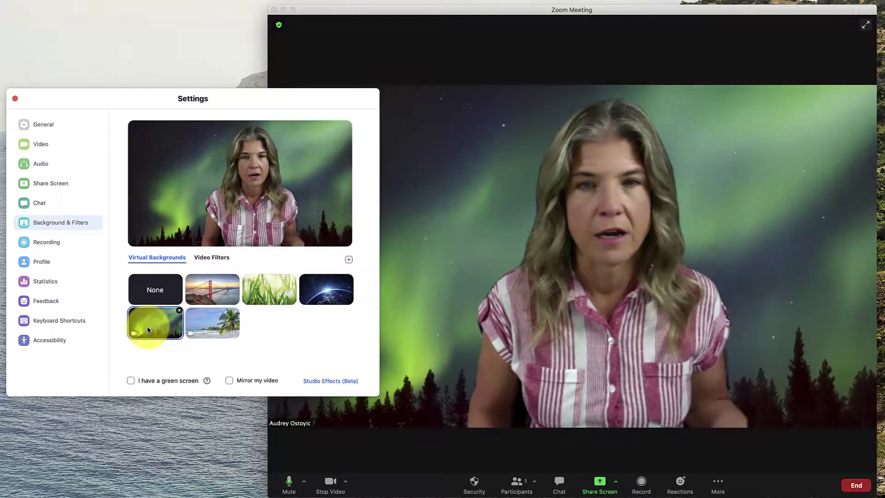
{"action": "left_click", "coordinate": [324, 285]}
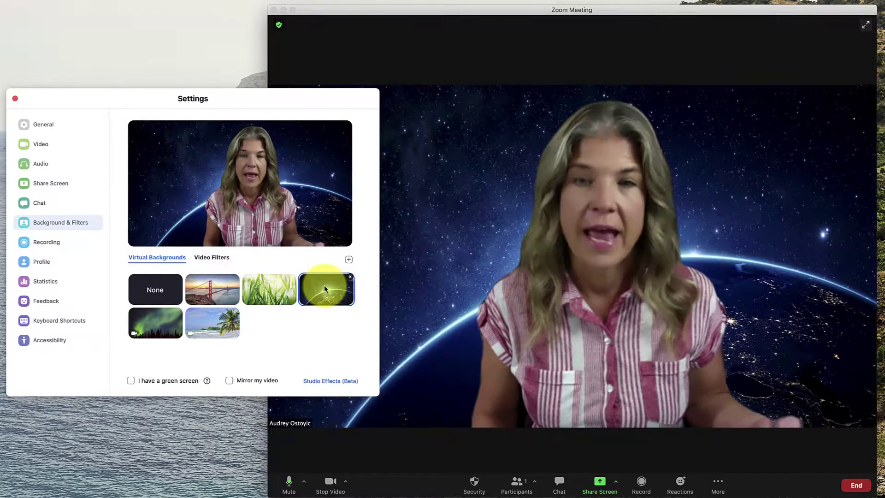
{"action": "left_click", "coordinate": [151, 290]}
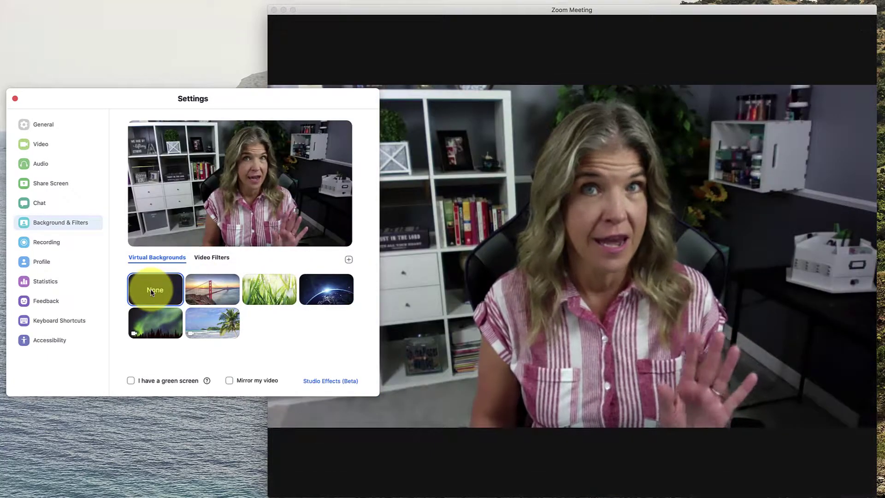
Try the black-and-white, tan tint and Christmas lights video filters
{"action": "left_click", "coordinate": [208, 260]}
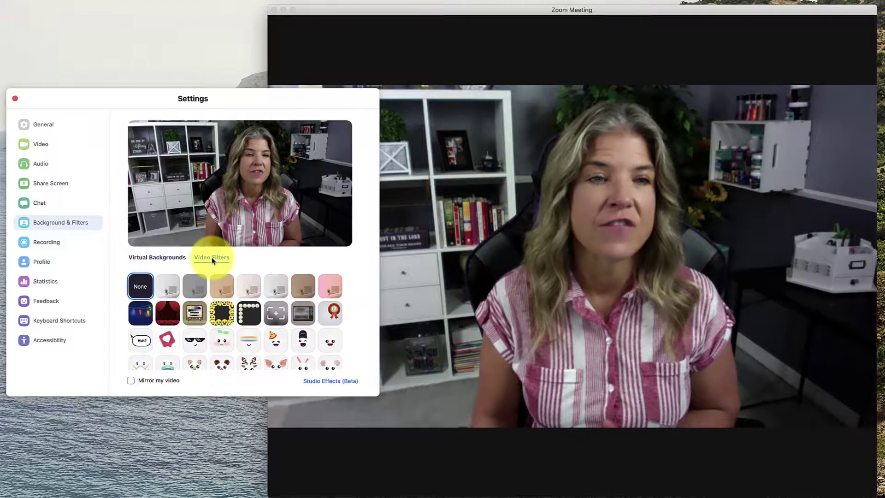
{"action": "left_click", "coordinate": [192, 286]}
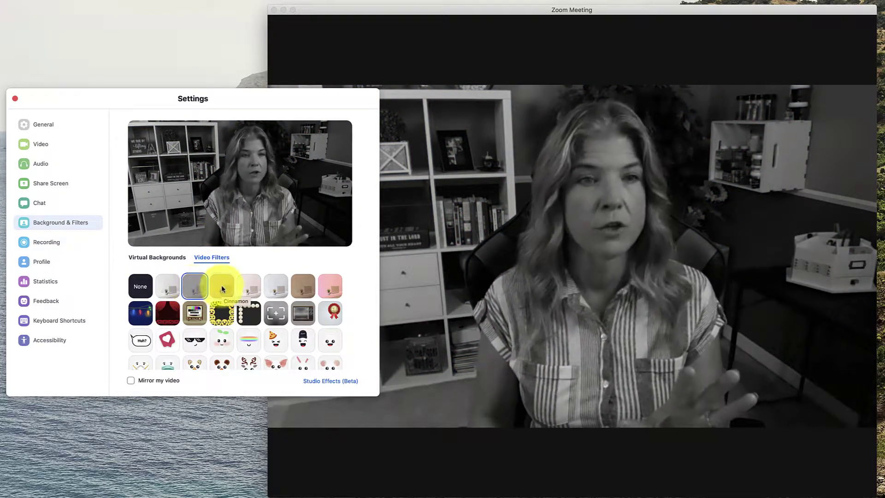
{"action": "left_click", "coordinate": [222, 285]}
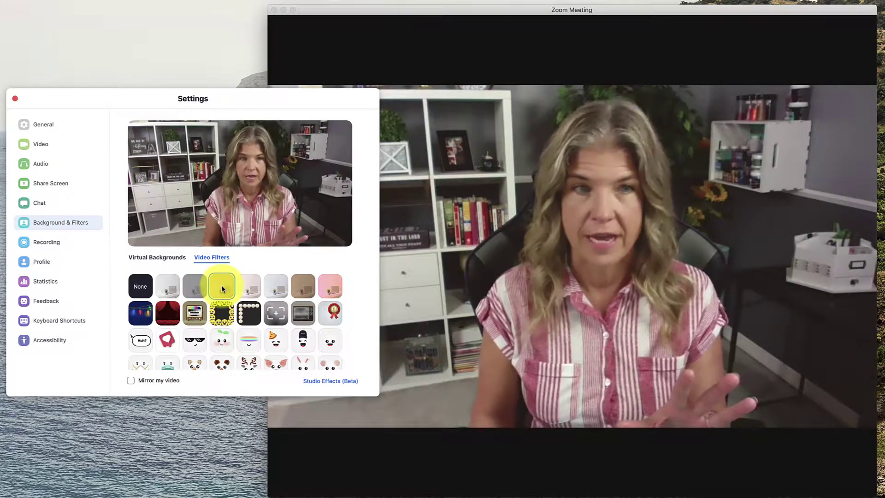
{"action": "left_click", "coordinate": [136, 313]}
{"action": "scroll", "coordinate": [240, 317], "scroll_direction": "down", "scroll_amount": 1}
{"action": "scroll", "coordinate": [240, 316], "scroll_direction": "down", "scroll_amount": 1}
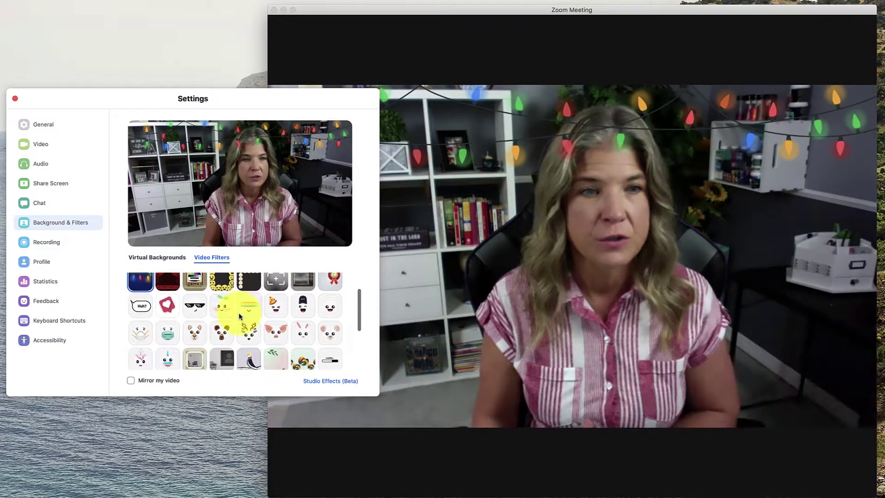
Try the bear, pig, alien and red polka-dot bow face filters
{"action": "left_click", "coordinate": [221, 338]}
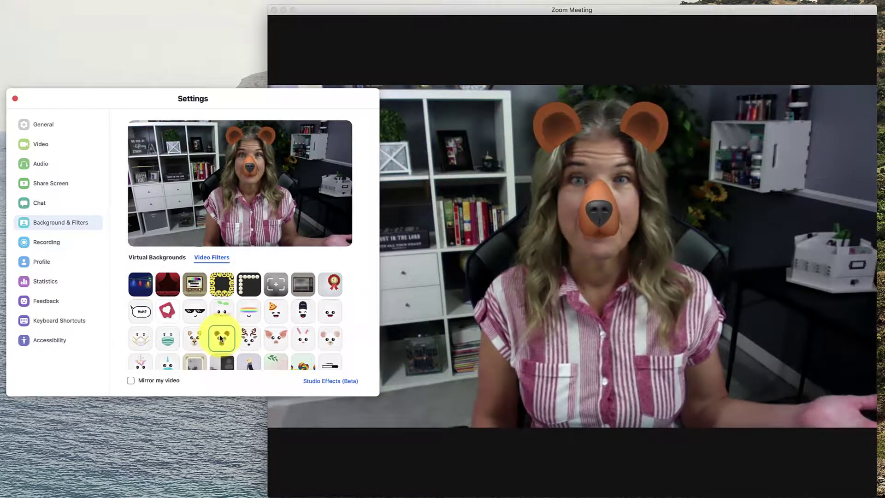
{"action": "scroll", "coordinate": [231, 336], "scroll_direction": "down", "scroll_amount": 1}
{"action": "left_click", "coordinate": [271, 307]}
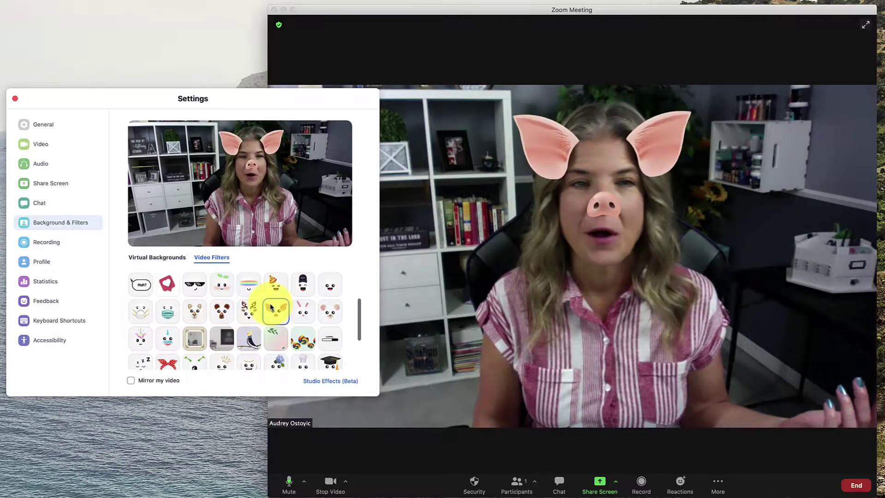
{"action": "scroll", "coordinate": [272, 314], "scroll_direction": "down", "scroll_amount": 1}
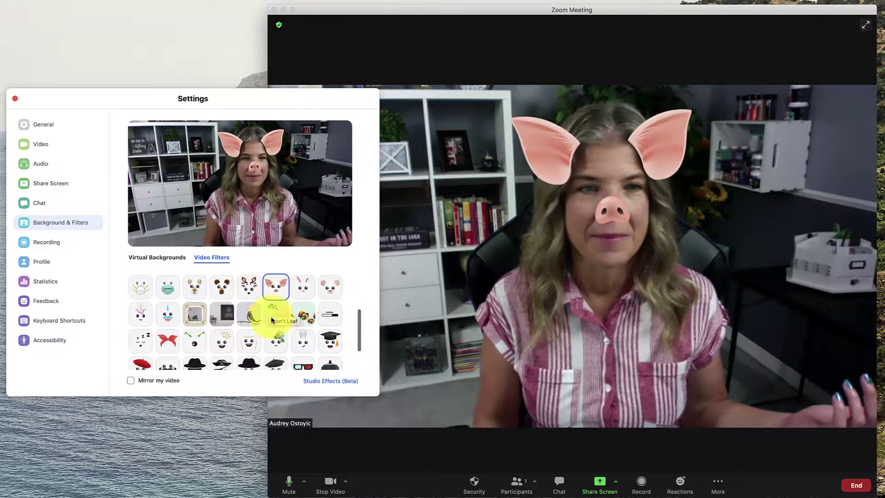
{"action": "left_click", "coordinate": [195, 343]}
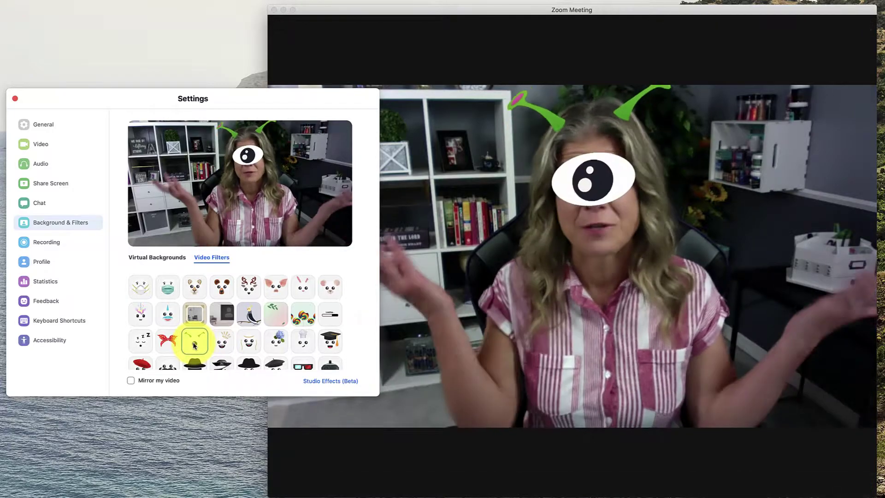
{"action": "left_click", "coordinate": [166, 339]}
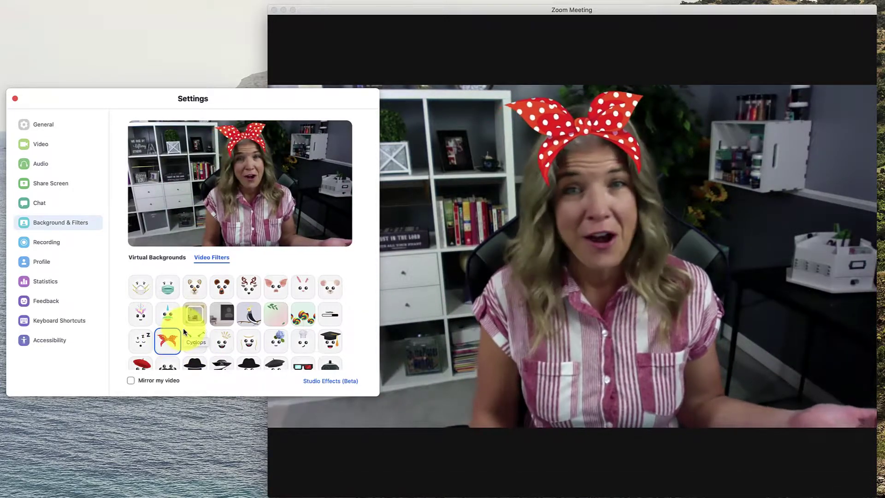
{"action": "scroll", "coordinate": [234, 333], "scroll_direction": "down", "scroll_amount": 2}
{"action": "scroll", "coordinate": [233, 333], "scroll_direction": "up", "scroll_amount": 5}
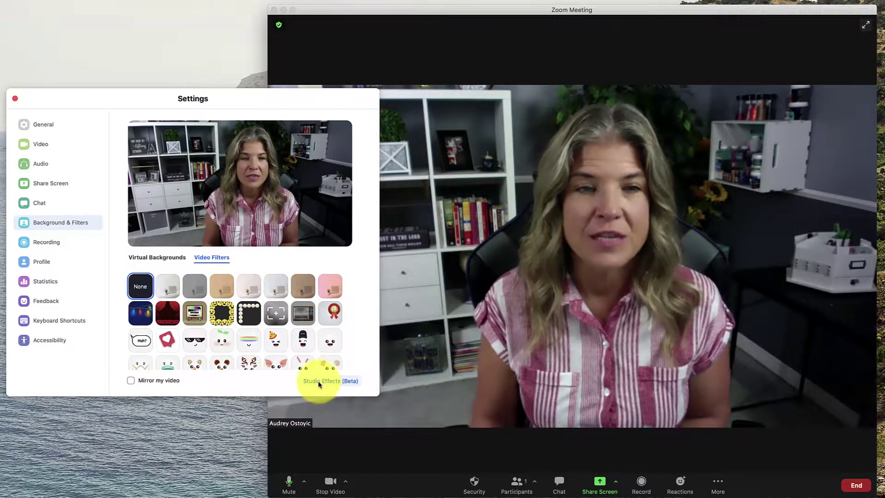
Give the face arched Studio Effects eyebrows in Taupe
{"action": "left_click", "coordinate": [319, 383]}
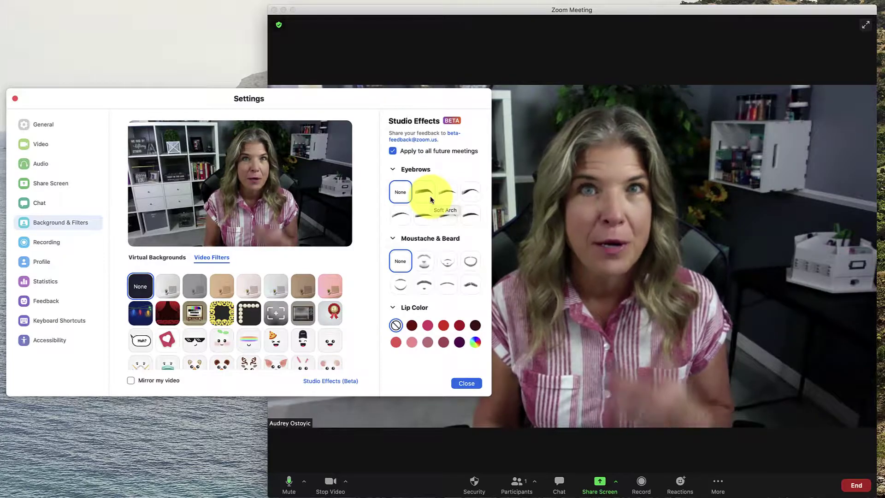
{"action": "left_click", "coordinate": [432, 199]}
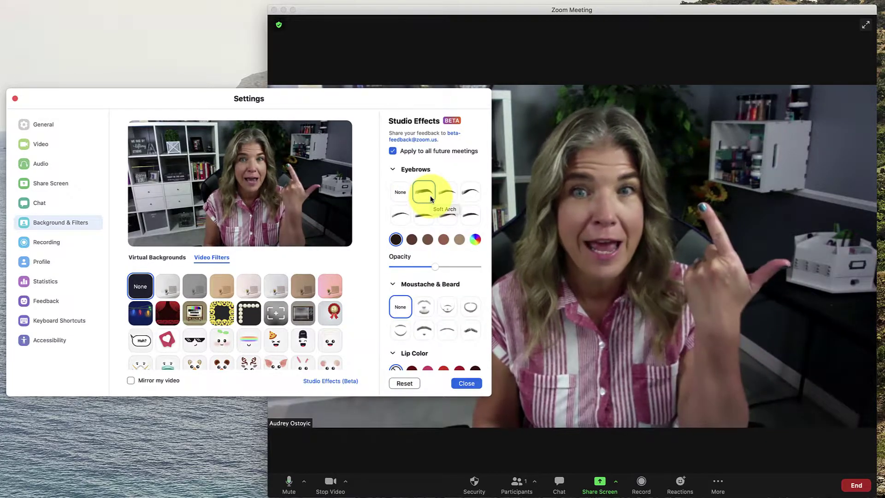
{"action": "left_click", "coordinate": [450, 199]}
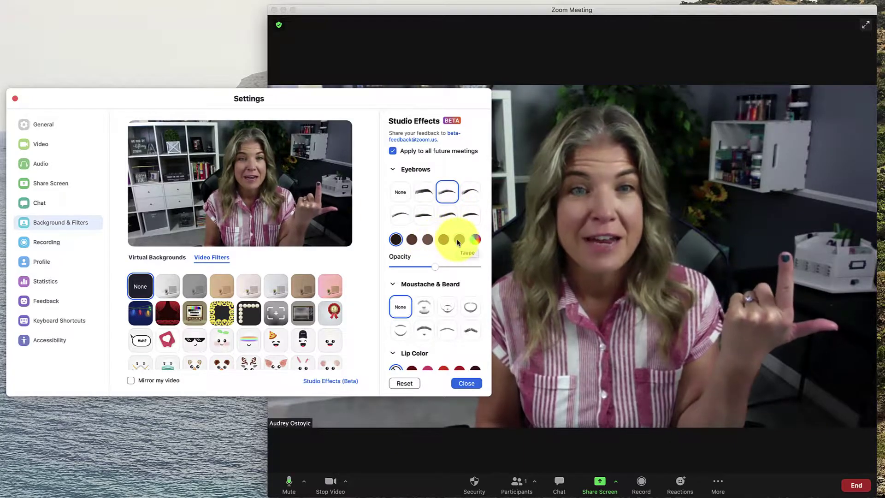
{"action": "left_click", "coordinate": [459, 239]}
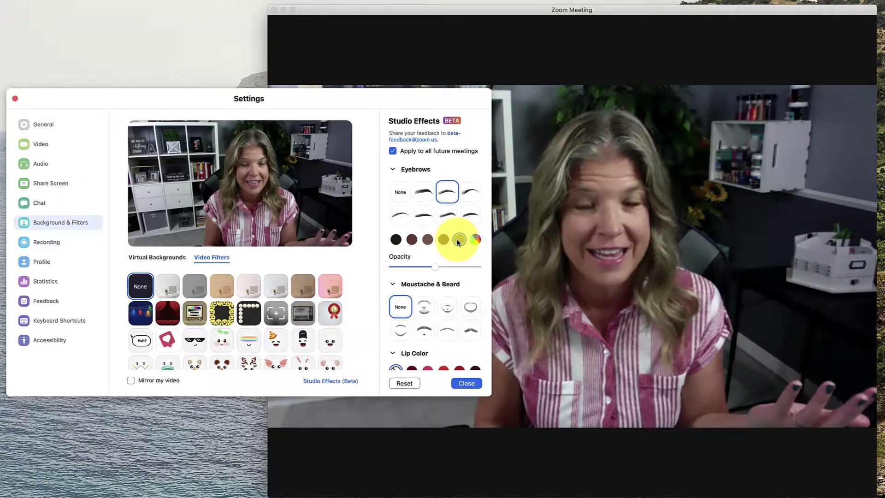
Add a moustache and untick Apply to all future meetings
{"action": "left_click", "coordinate": [426, 309]}
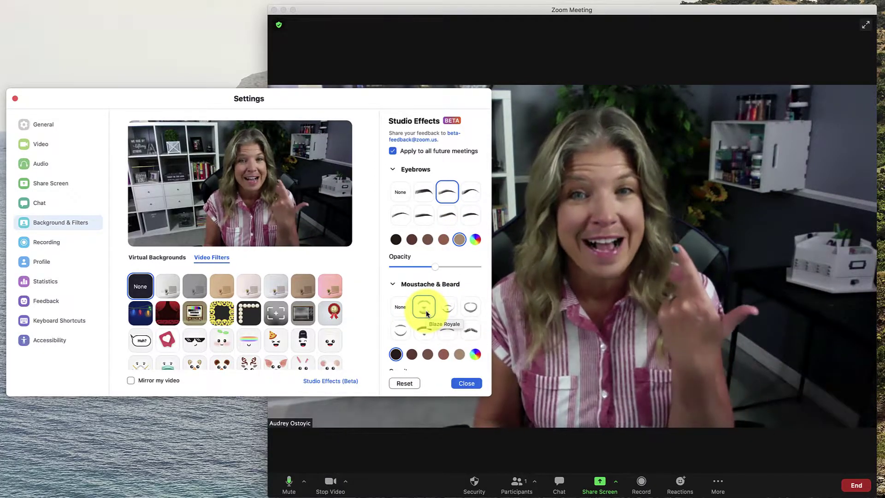
{"action": "left_click", "coordinate": [442, 310]}
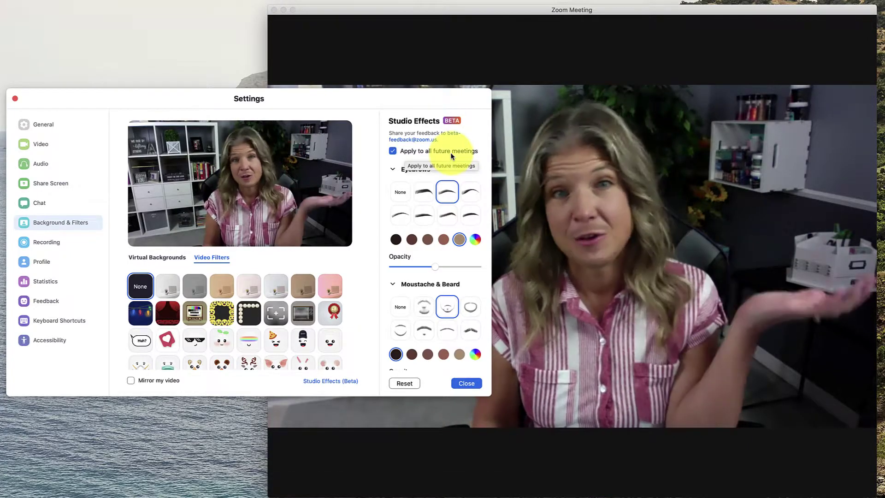
{"action": "left_click", "coordinate": [393, 151]}
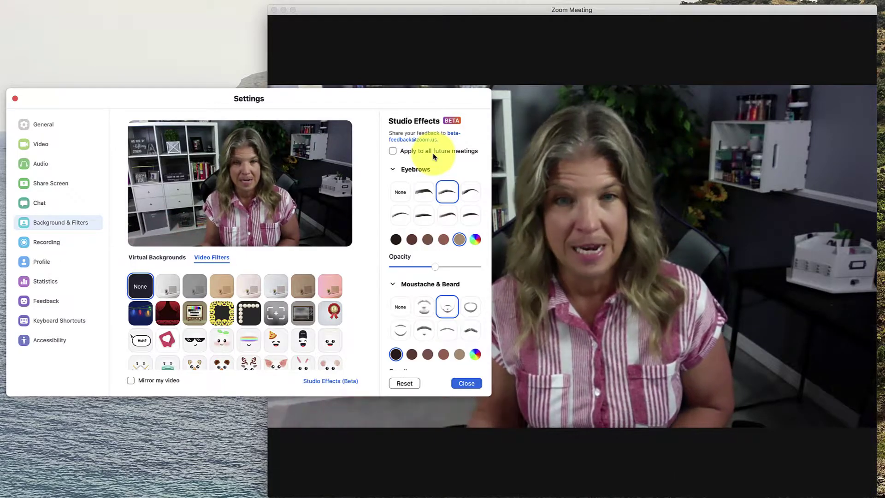
Reset Studio Effects so eyebrows and moustache return to None
{"action": "left_click", "coordinate": [410, 384]}
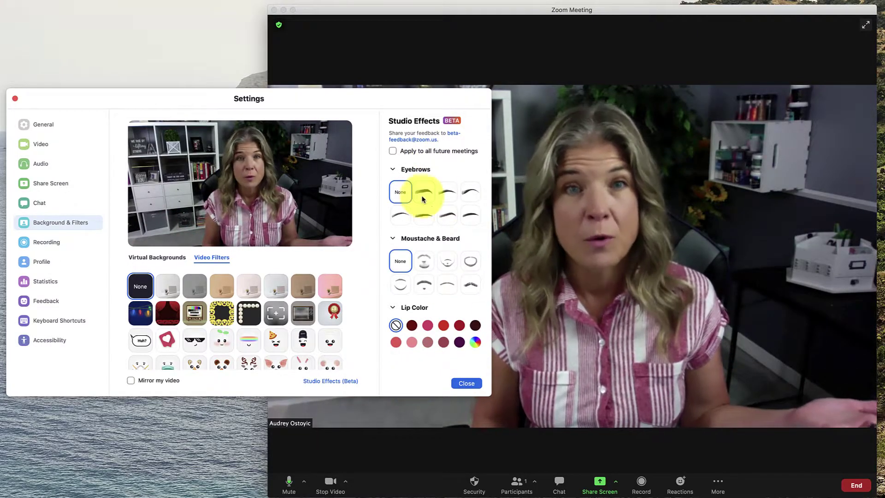